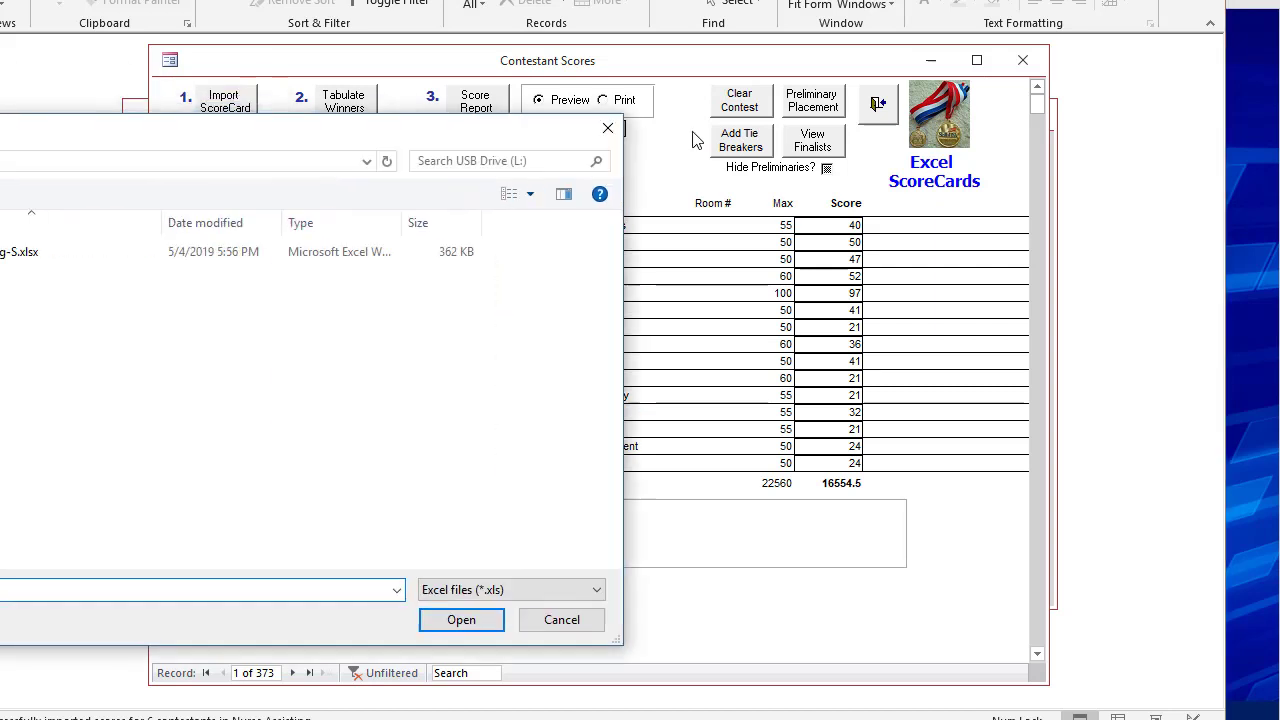
Import the Nurse Assisting scorecard file NurseAssisting-S.xlsx from the USB drive.
{"action": "left_click", "coordinate": [350, 265]}
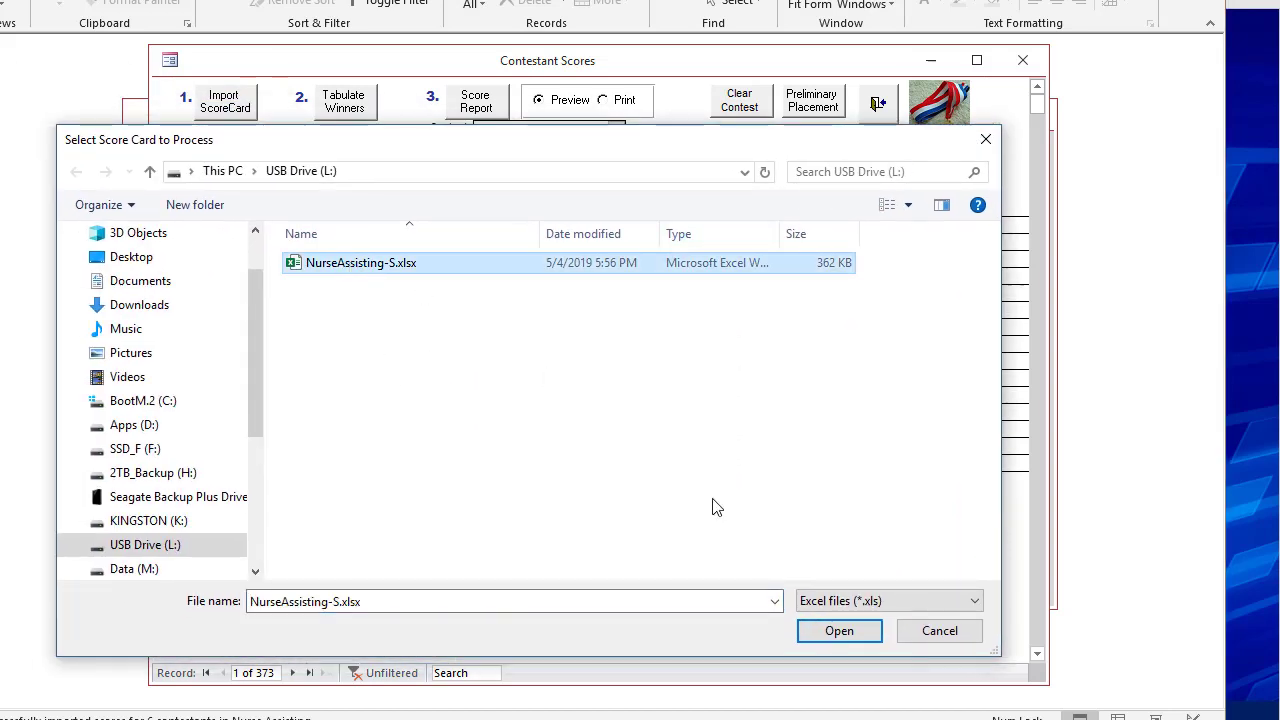
{"action": "left_click", "coordinate": [872, 636]}
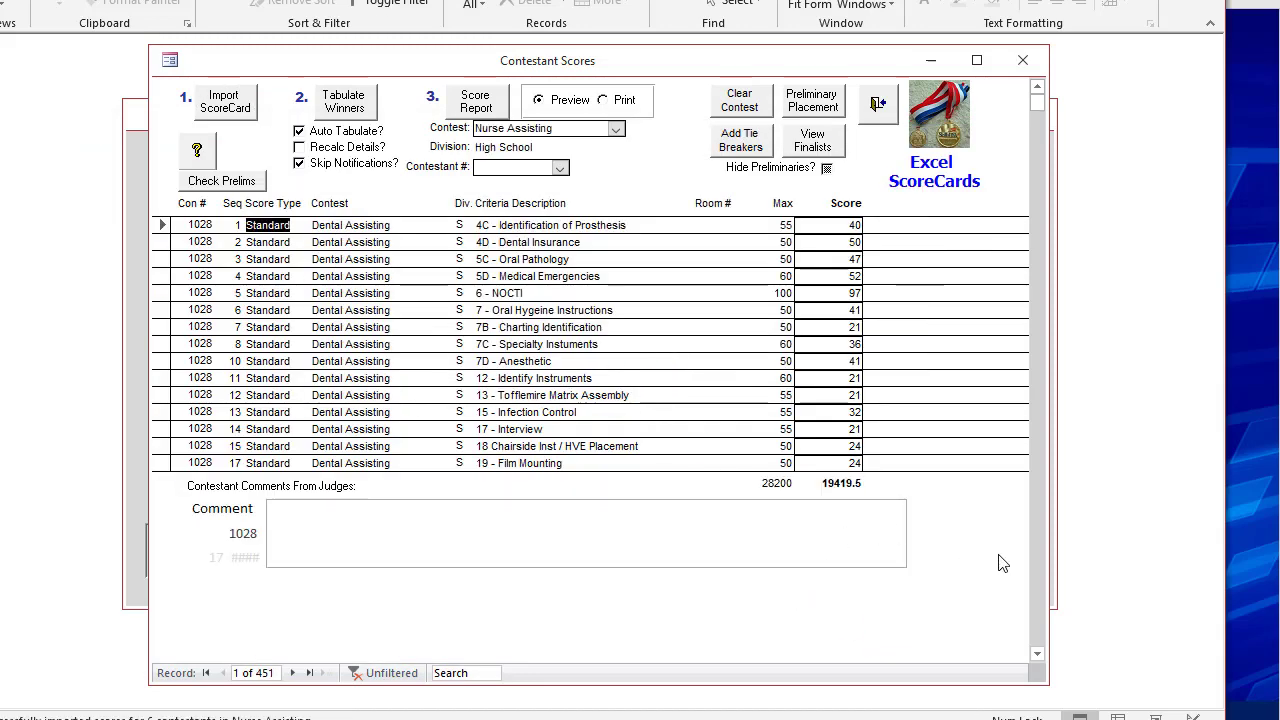
Preview the Nurse Assisting score report enlarged to check rankings and scoring method, and close the preview.
{"action": "left_click", "coordinate": [478, 104]}
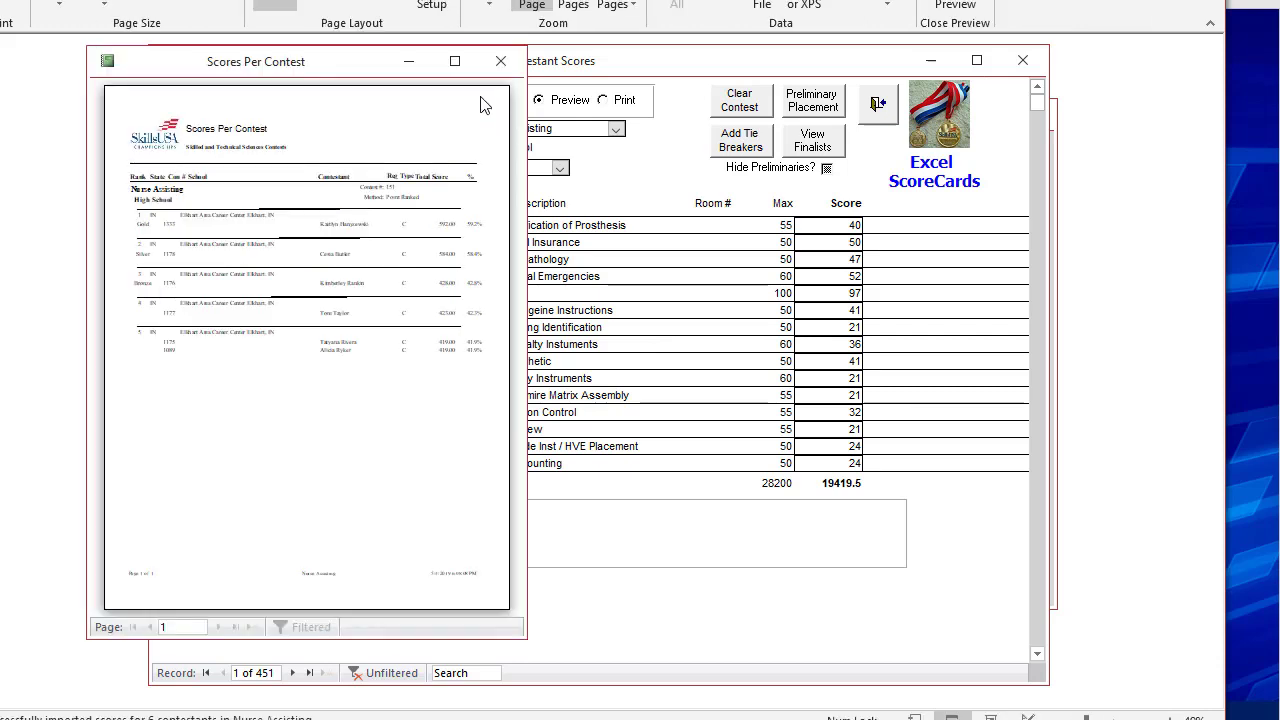
{"action": "left_click", "coordinate": [455, 61]}
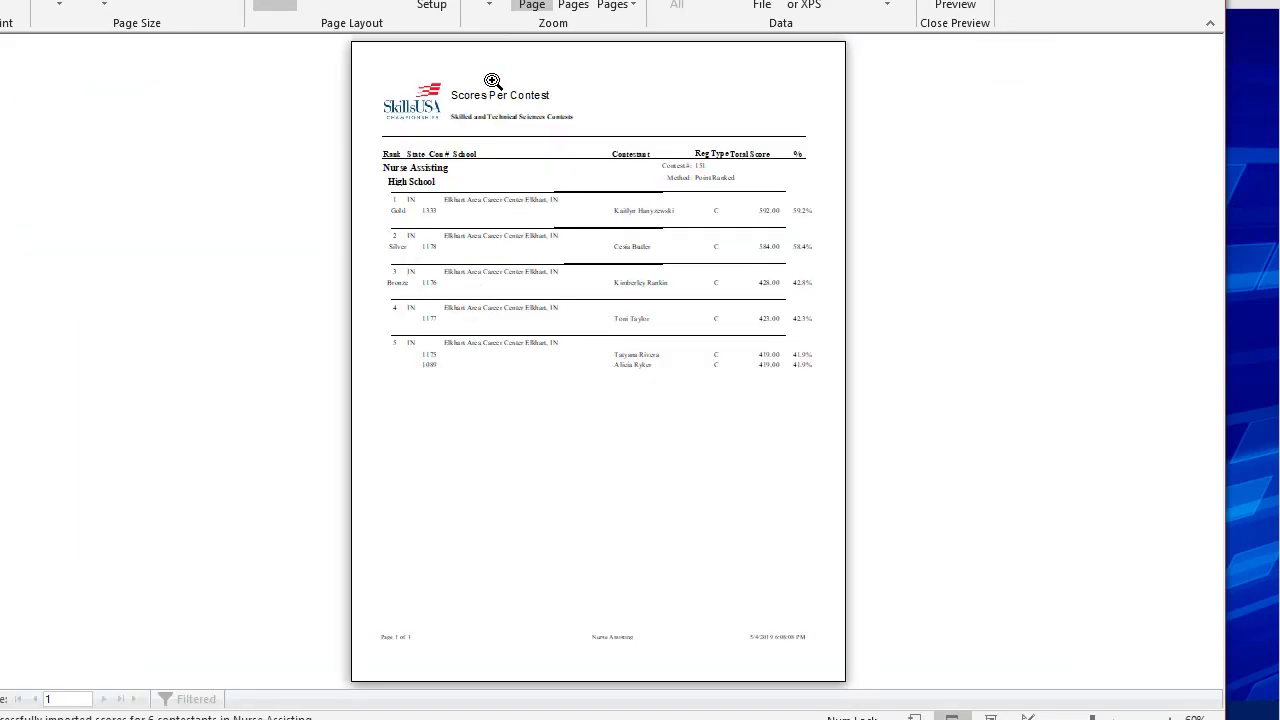
{"action": "left_click", "coordinate": [761, 157]}
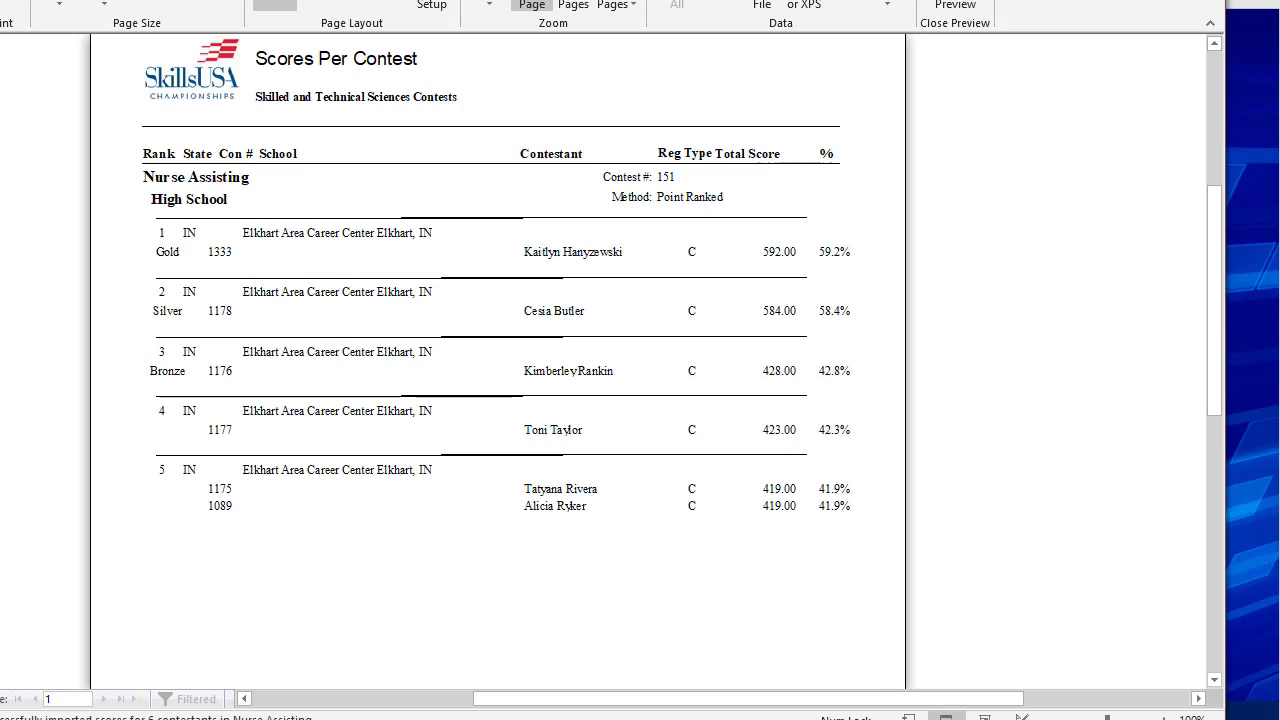
{"action": "left_click", "coordinate": [1164, 718]}
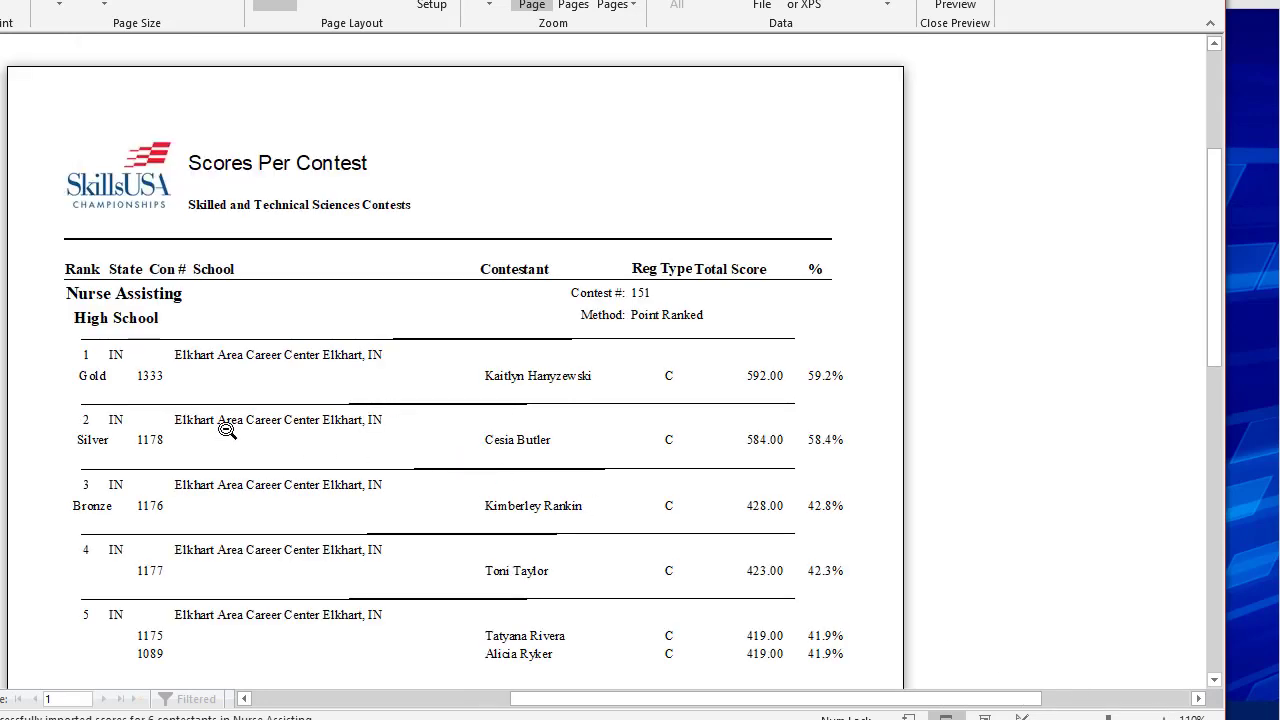
{"action": "left_click", "coordinate": [1164, 718]}
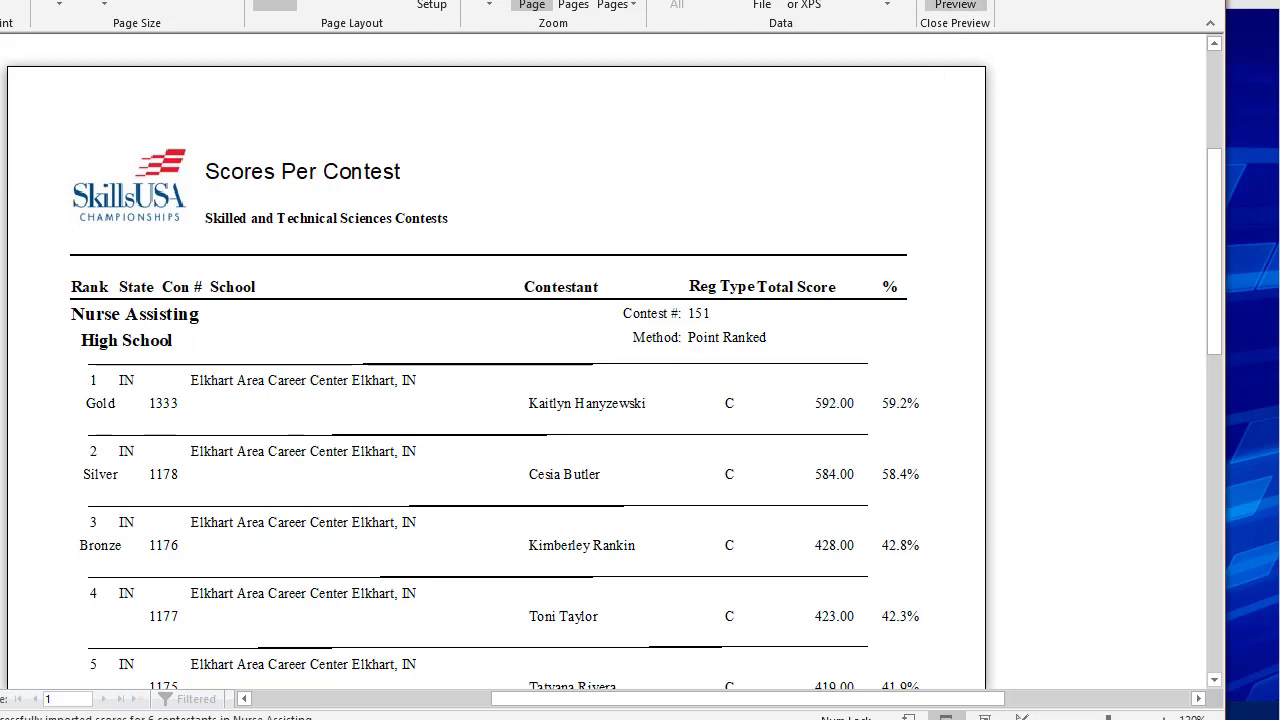
{"action": "left_click", "coordinate": [955, 5]}
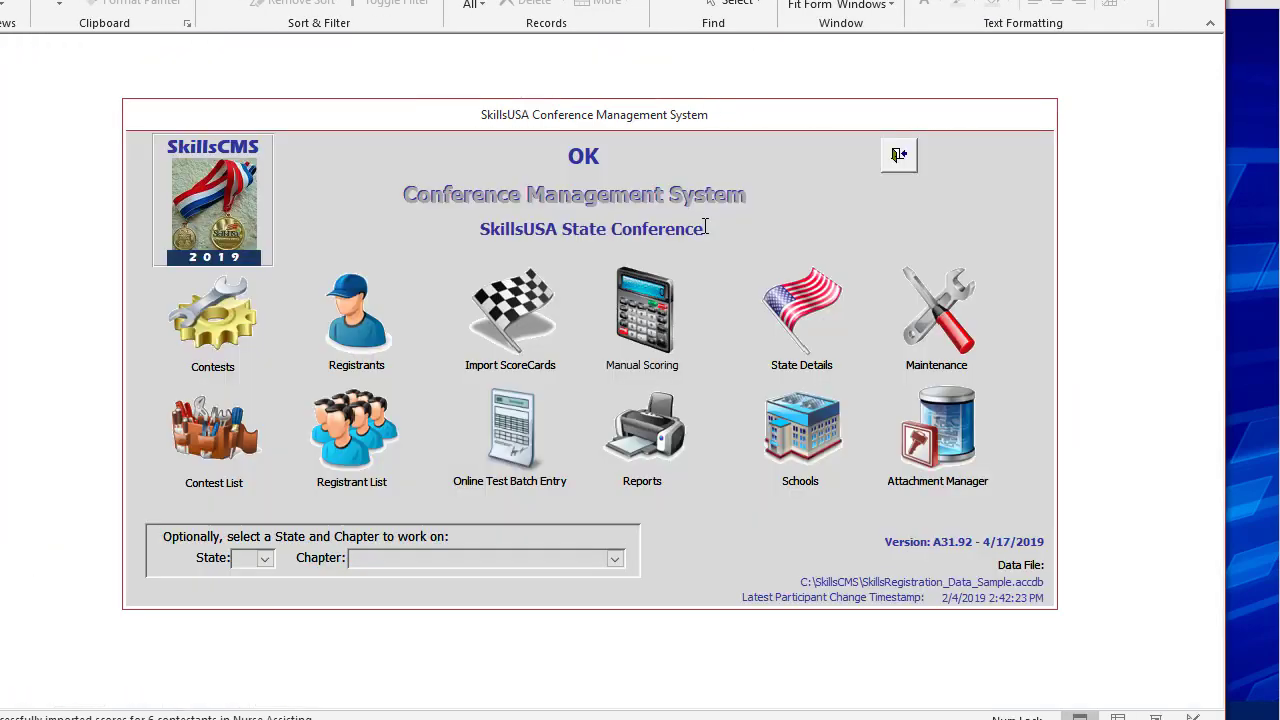
Find the Nurse Assisting contest record among the contests and show its scoring rules.
{"action": "left_click", "coordinate": [231, 333]}
{"action": "left_click", "coordinate": [651, 145]}
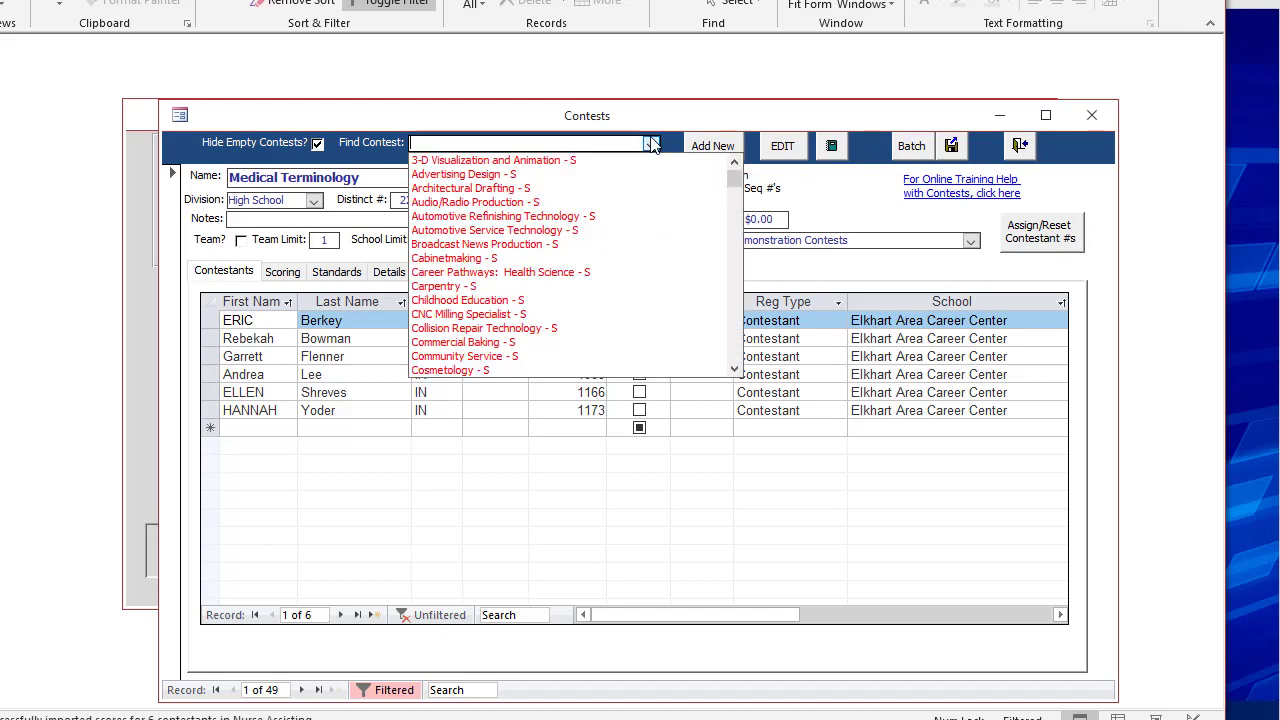
{"action": "type", "text": "nurse Assisting - S"}
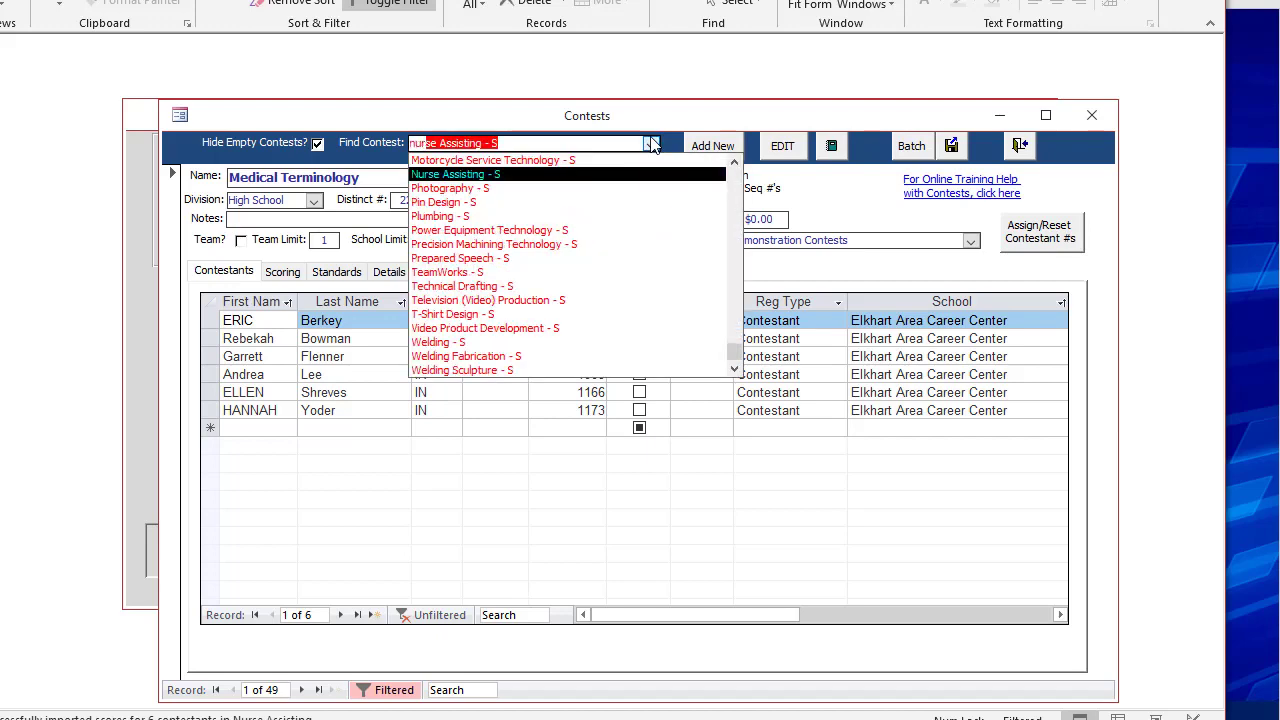
{"action": "key", "text": "Return"}
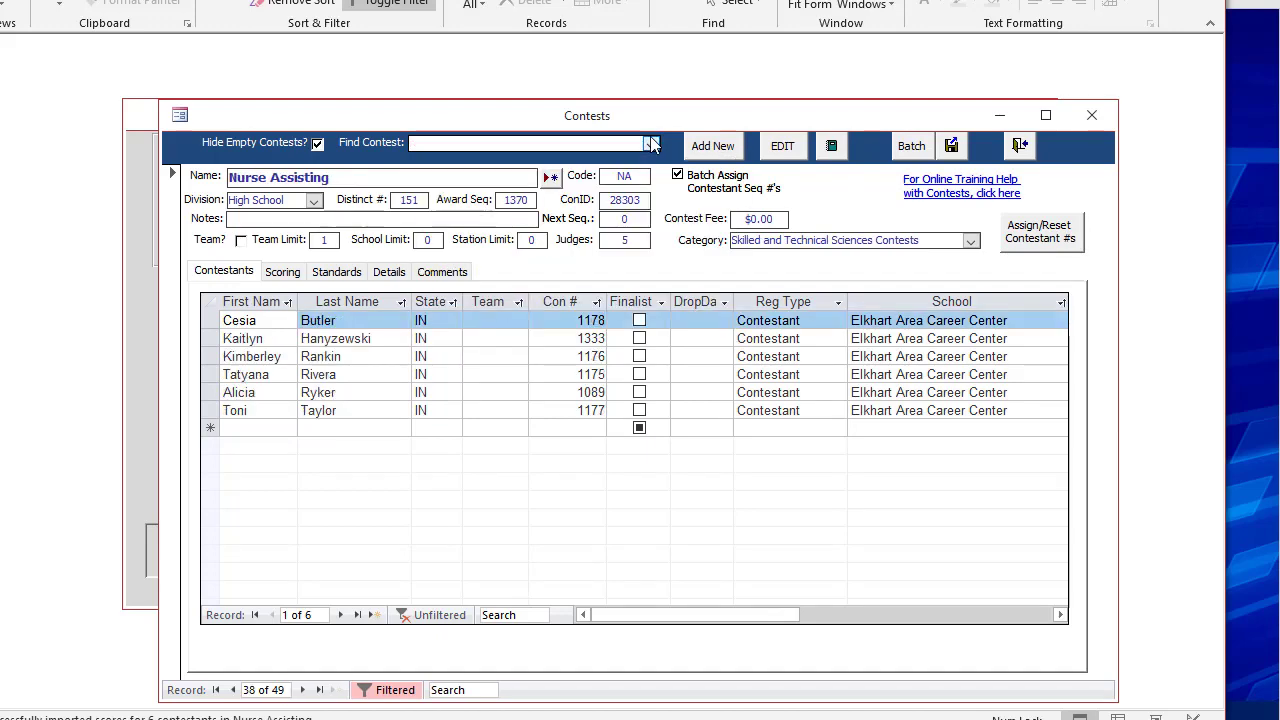
{"action": "left_click", "coordinate": [287, 272]}
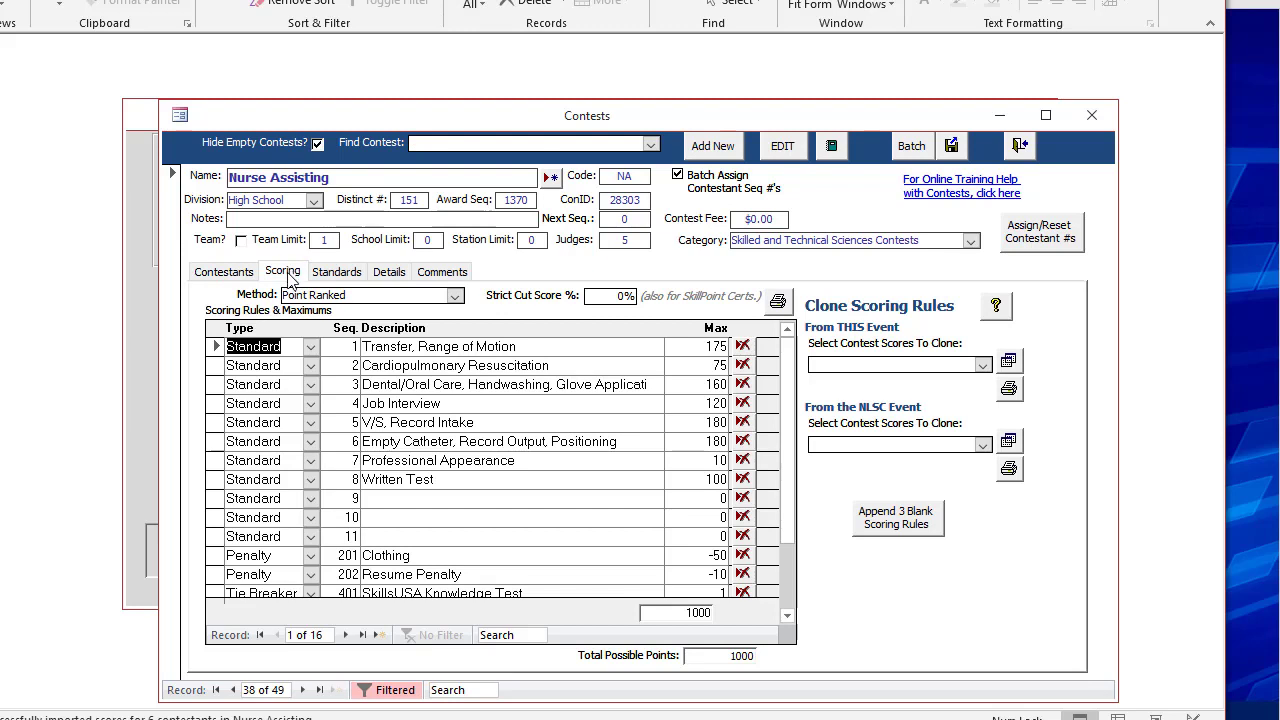
Apply the default Judged To Standard configuration to the Nurse Assisting contest's scoring standards.
{"action": "left_click", "coordinate": [347, 278]}
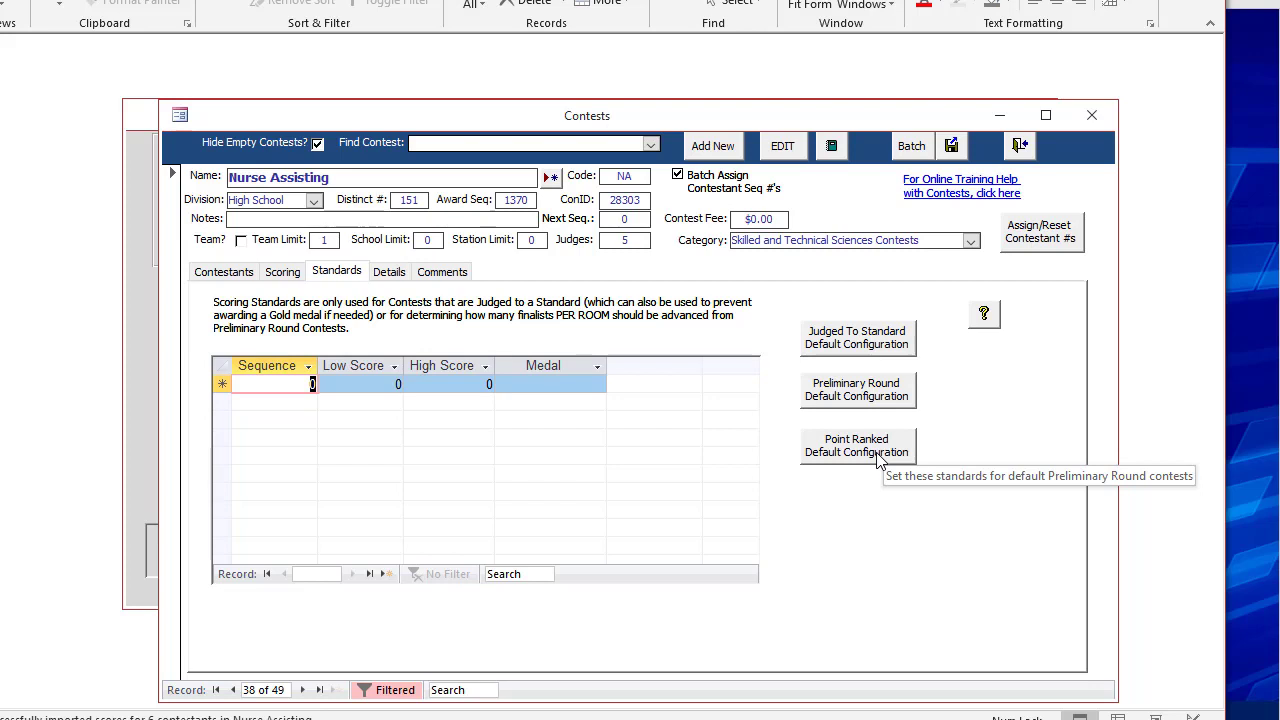
{"action": "left_click", "coordinate": [882, 348]}
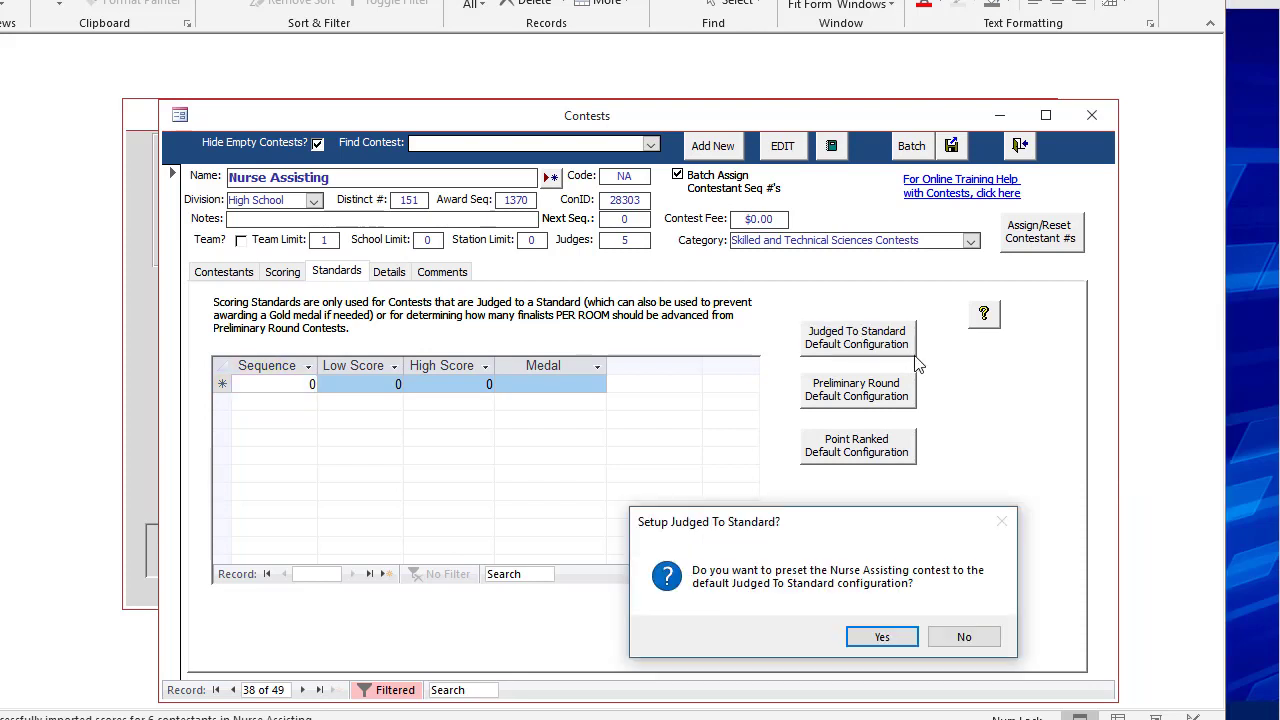
{"action": "left_click", "coordinate": [898, 640]}
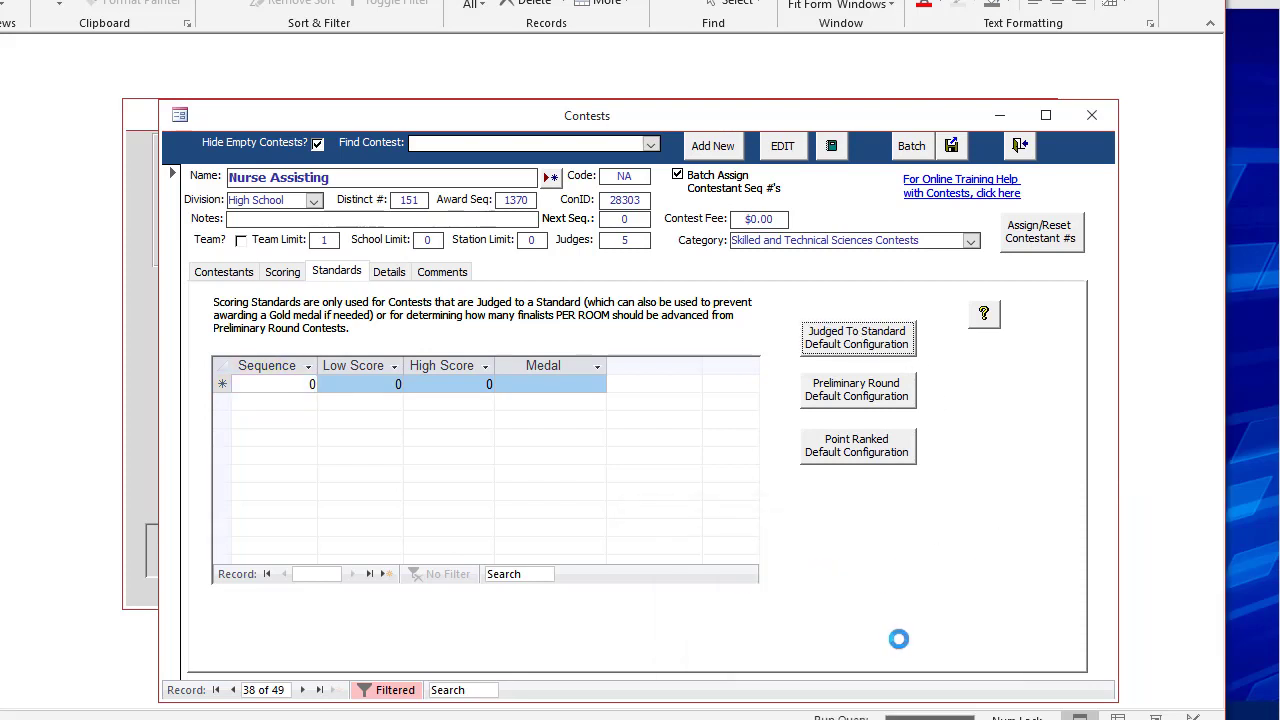
{"action": "left_click", "coordinate": [975, 638]}
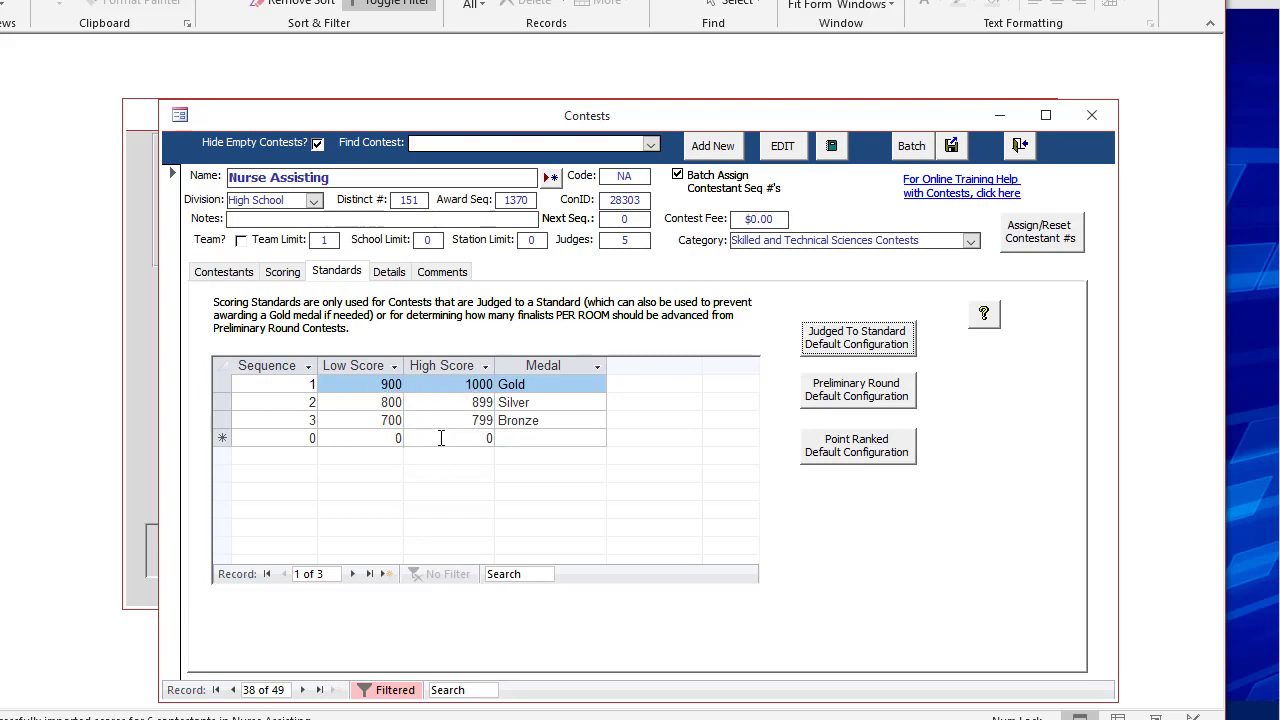
Set the Gold medal's low score to 600 in the scoring standards.
{"action": "left_click", "coordinate": [377, 386]}
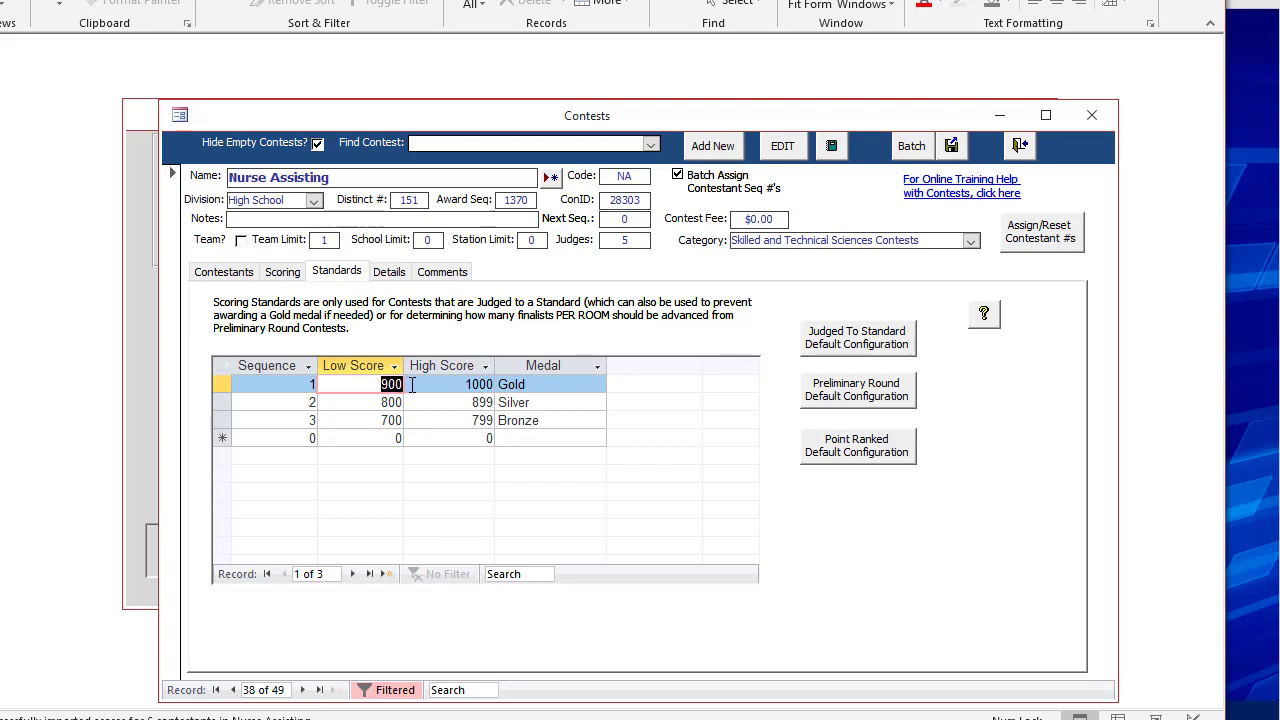
{"action": "key", "text": "shift+Tab"}
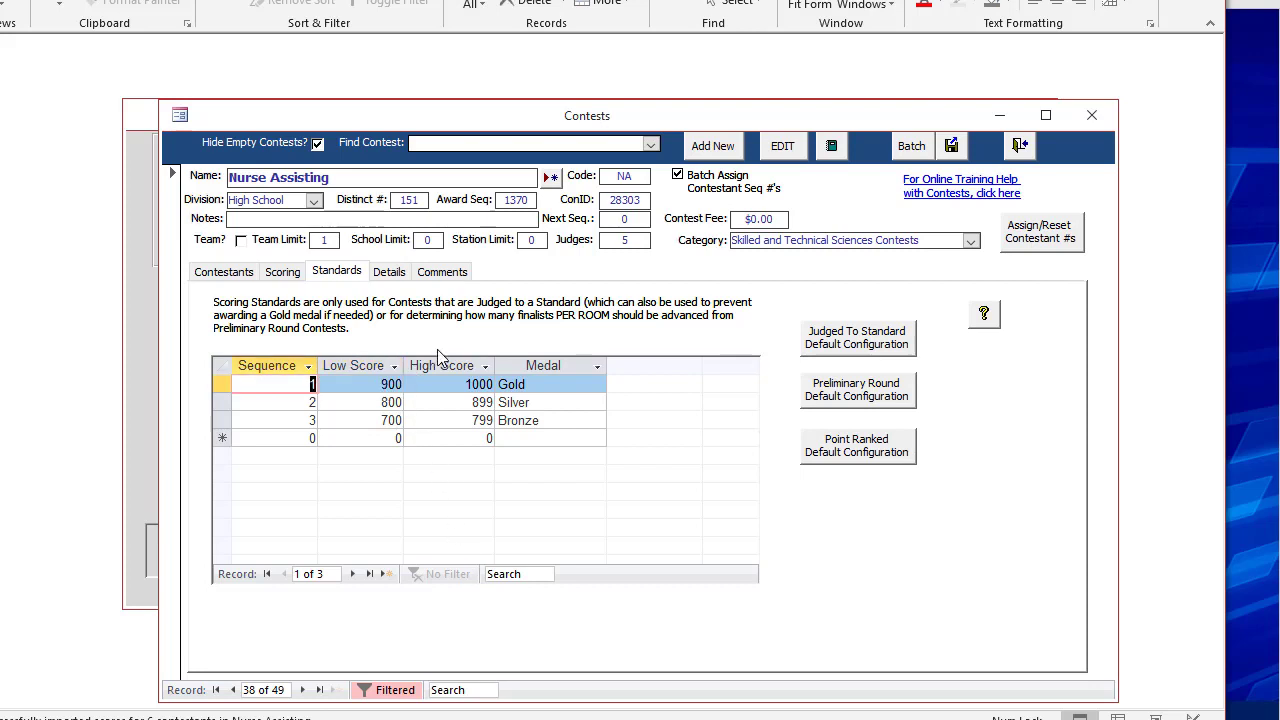
{"action": "left_click", "coordinate": [383, 384]}
{"action": "left_click_drag", "start_coordinate": [383, 384], "coordinate": [410, 388]}
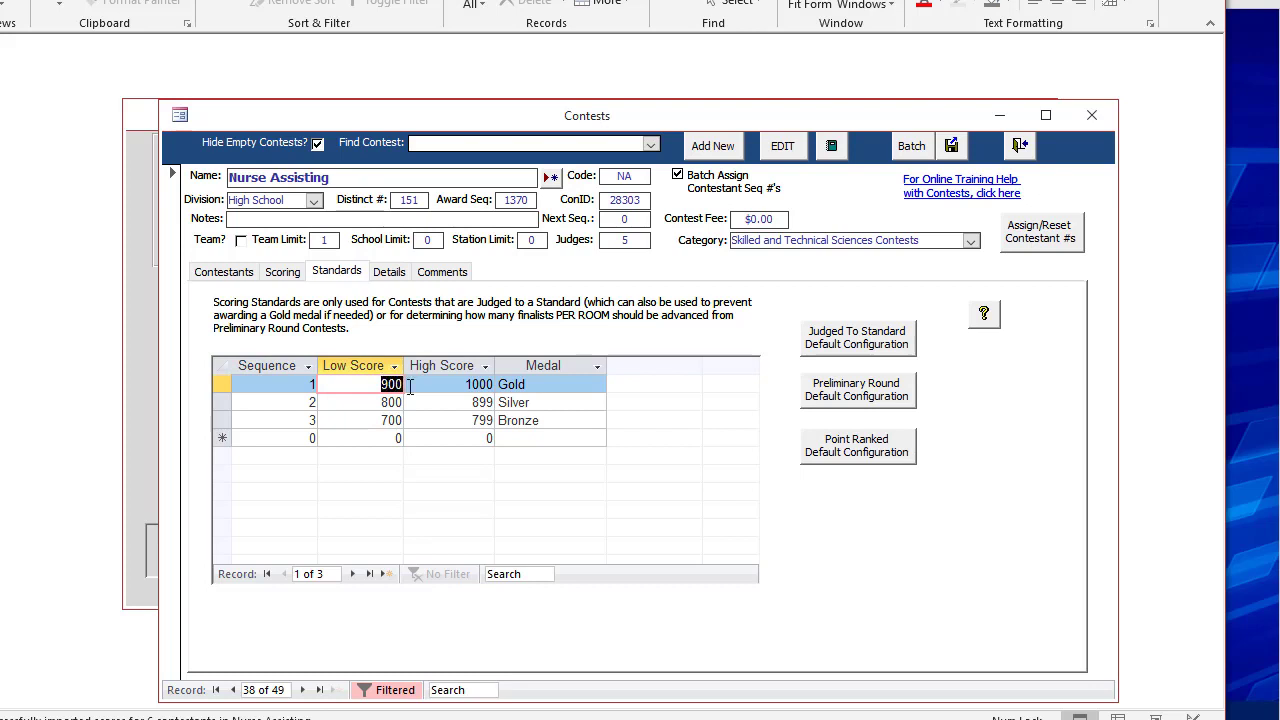
{"action": "type", "text": "600"}
{"action": "left_click", "coordinate": [415, 400]}
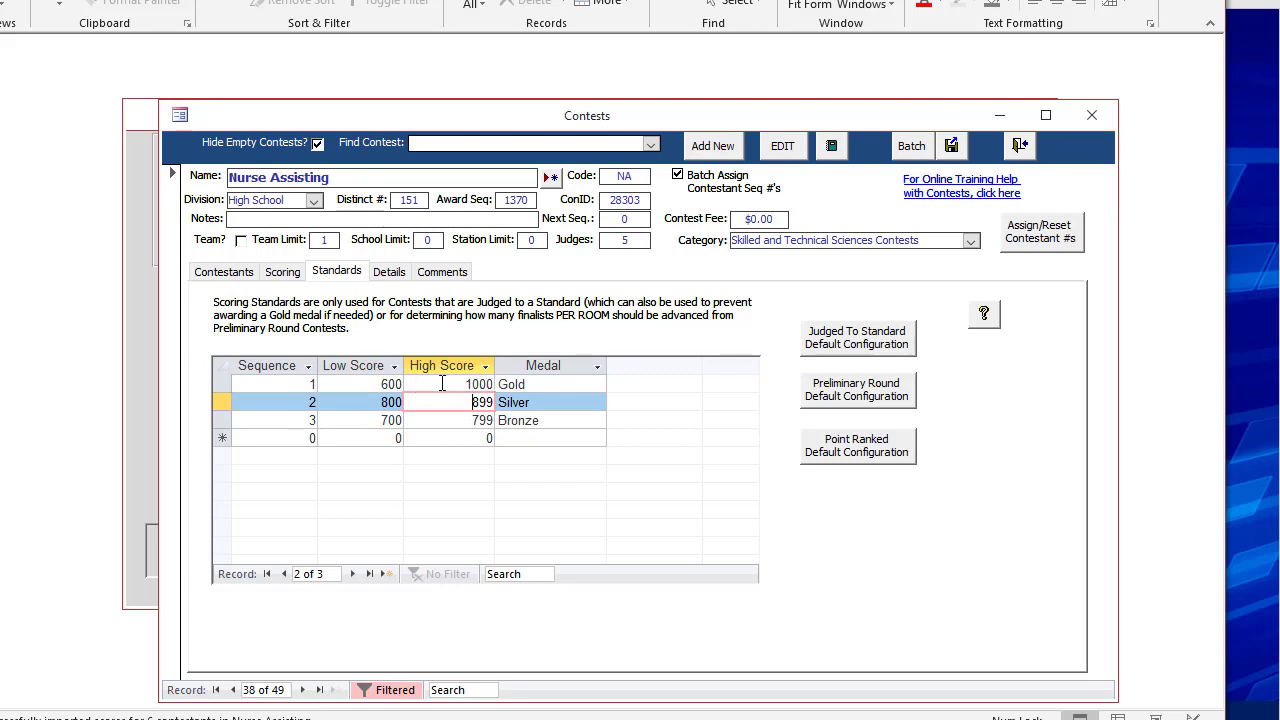
Set the Silver medal's score range to 590 through 599.
{"action": "double_click", "coordinate": [390, 401]}
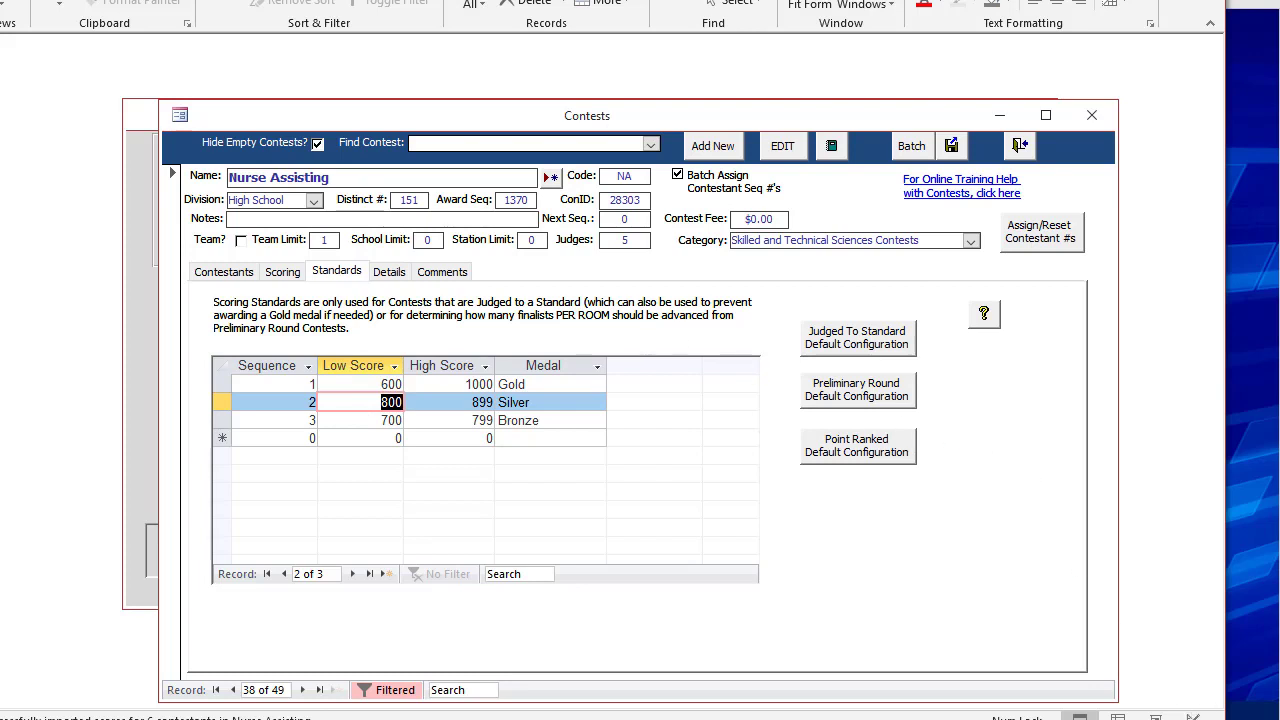
{"action": "type", "text": "590"}
{"action": "key", "text": "Tab"}
{"action": "type", "text": "5"}
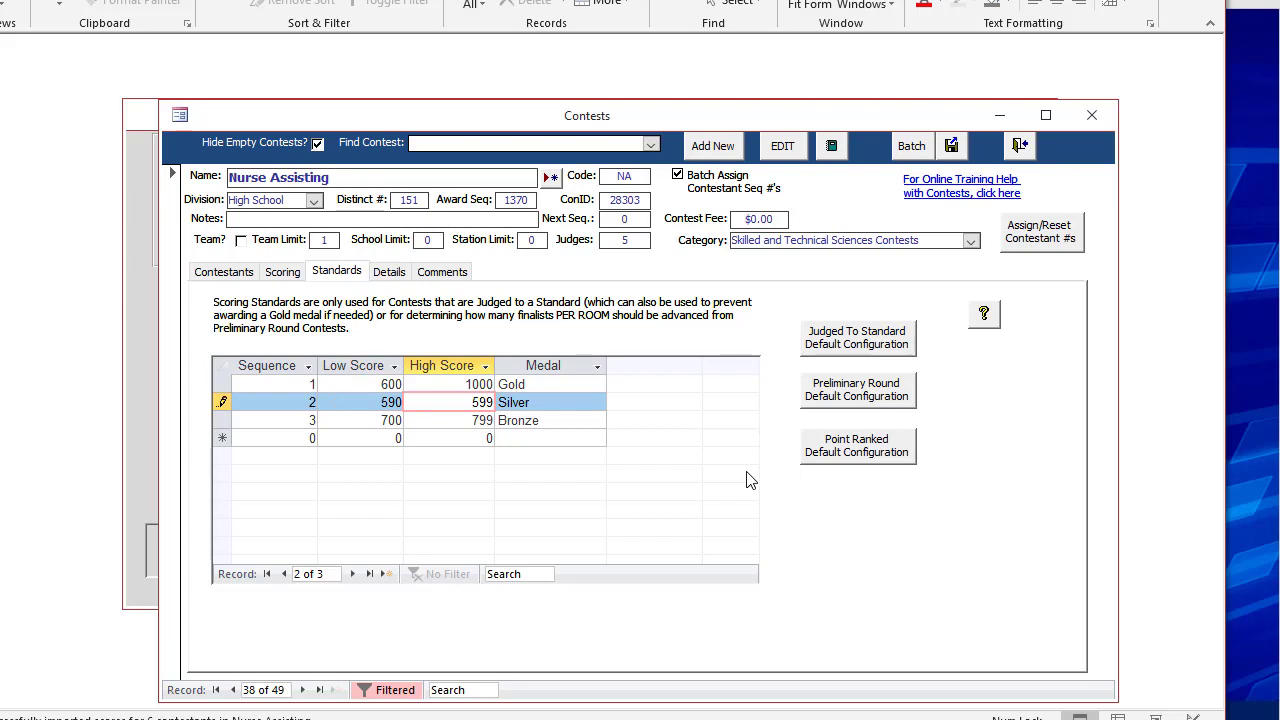
{"action": "type", "text": "99"}
{"action": "key", "text": "Tab"}
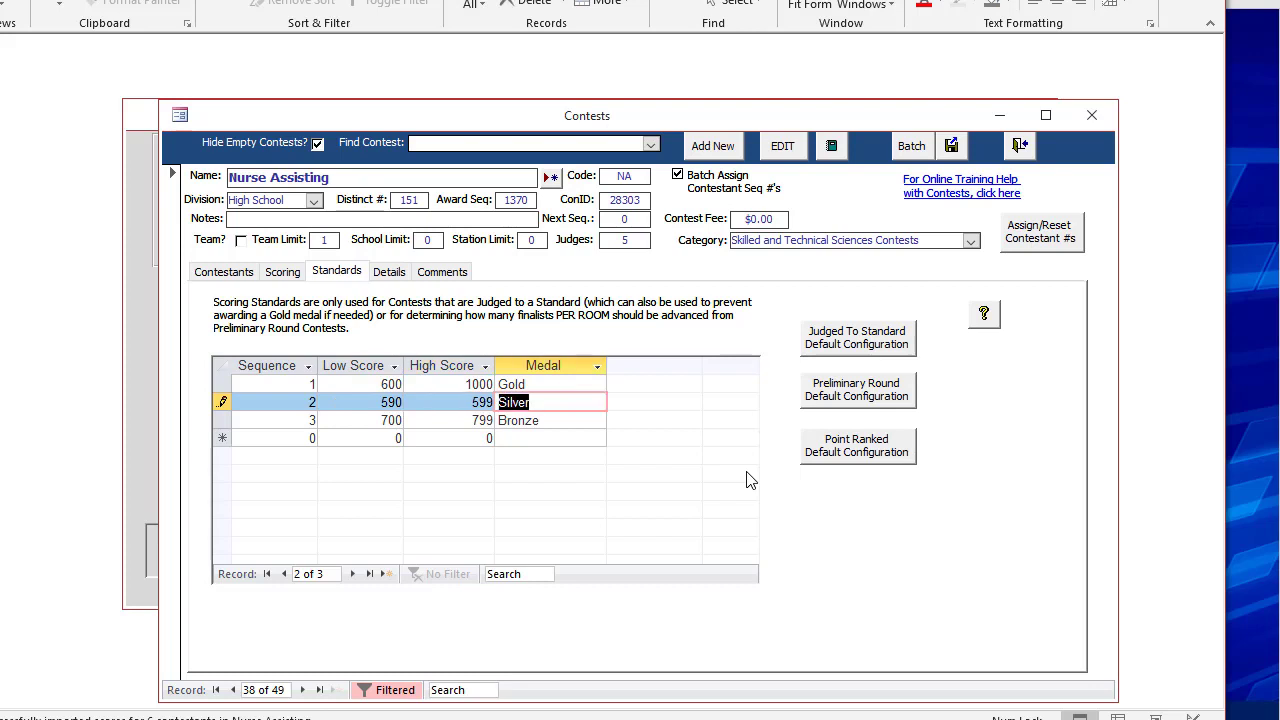
Set the Bronze medal's score range to 580 through 589 and save the row.
{"action": "key", "text": "Tab"}
{"action": "key", "text": "Tab"}
{"action": "type", "text": "580"}
{"action": "key", "text": "Tab"}
{"action": "type", "text": "589"}
{"action": "key", "text": "Tab"}
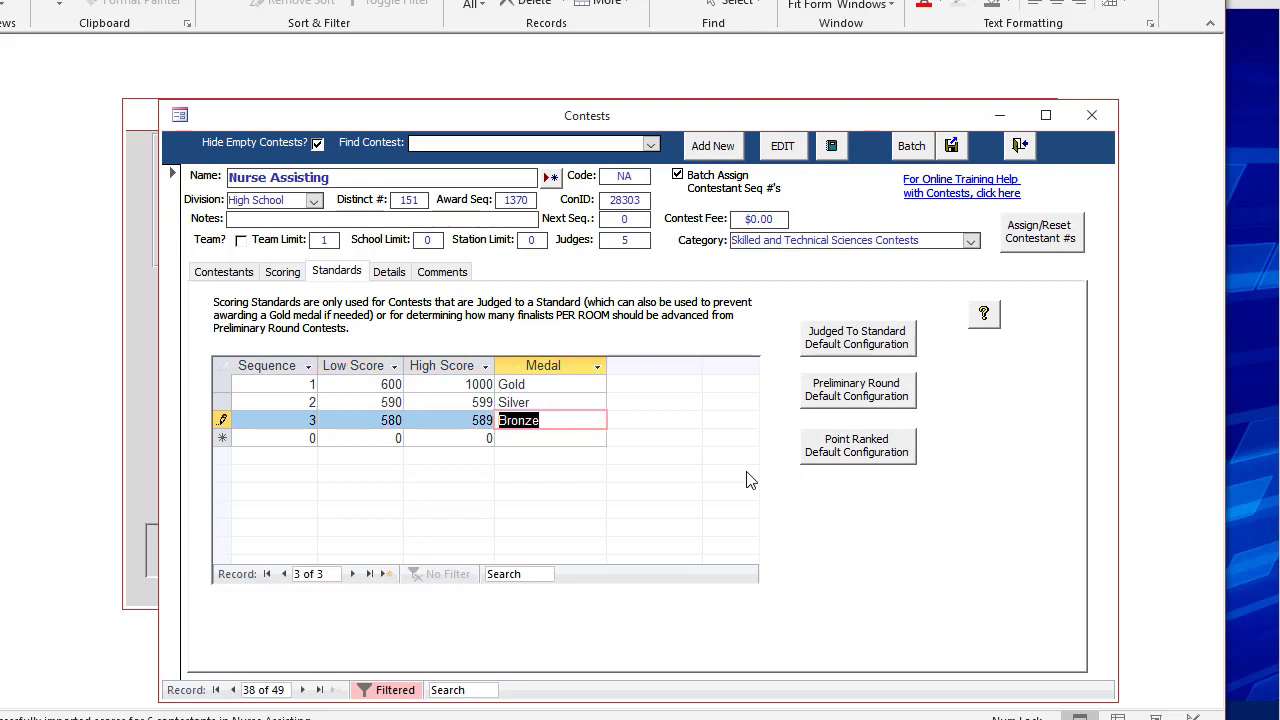
{"action": "key", "text": "Tab"}
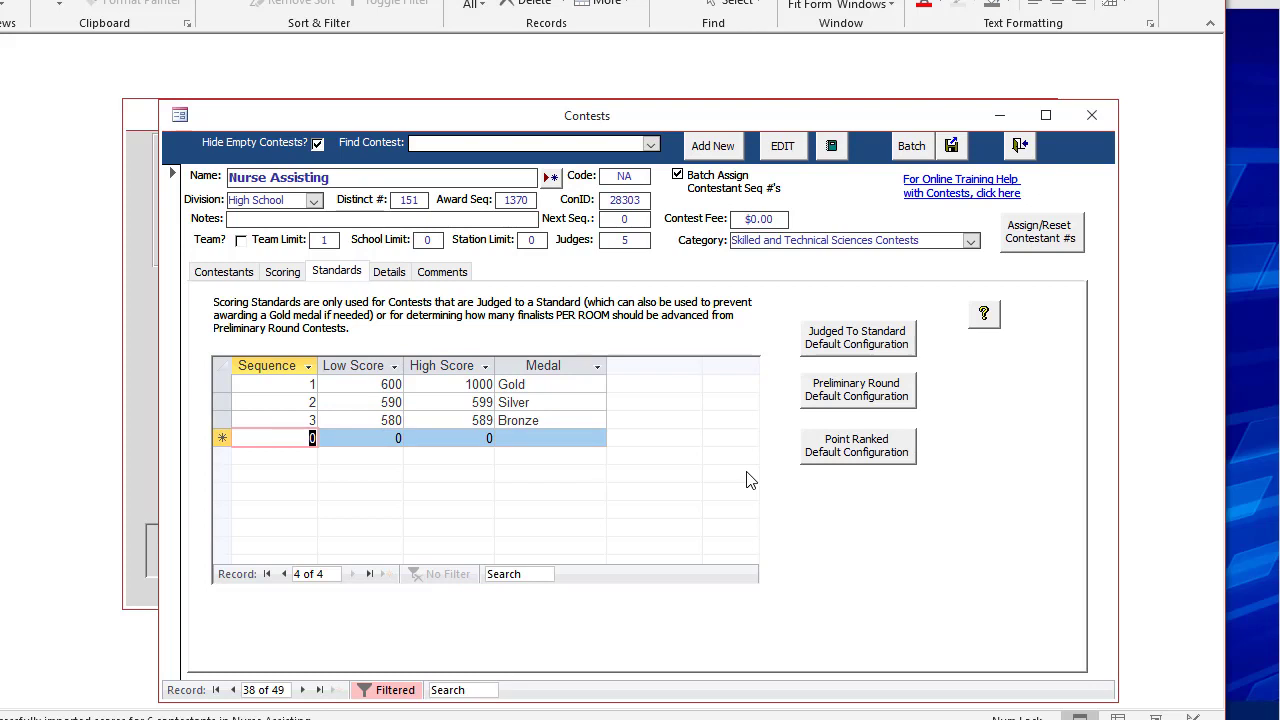
{"action": "left_click", "coordinate": [474, 401]}
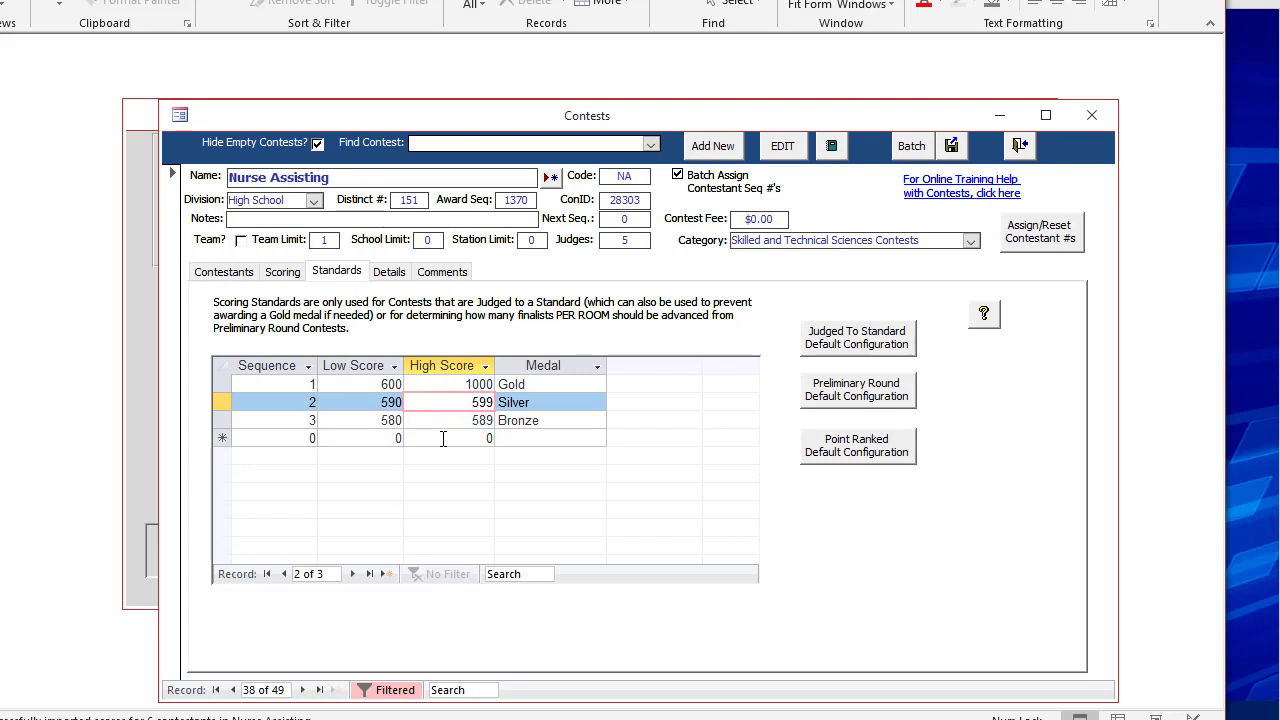
{"action": "left_click_drag", "start_coordinate": [443, 421], "coordinate": [521, 422]}
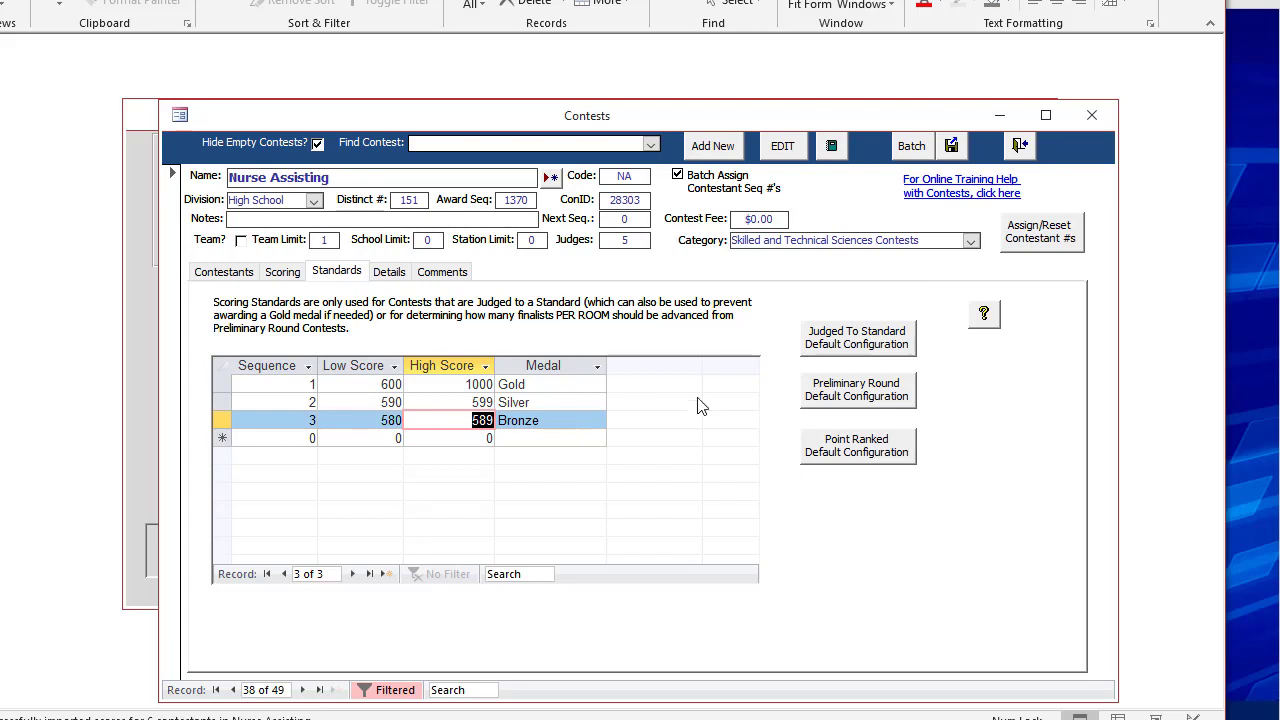
Leave the contest record and retabulate the winners from the contestant scores form without rebuilding the score details.
{"action": "left_click", "coordinate": [1019, 146]}
{"action": "left_click", "coordinate": [541, 296]}
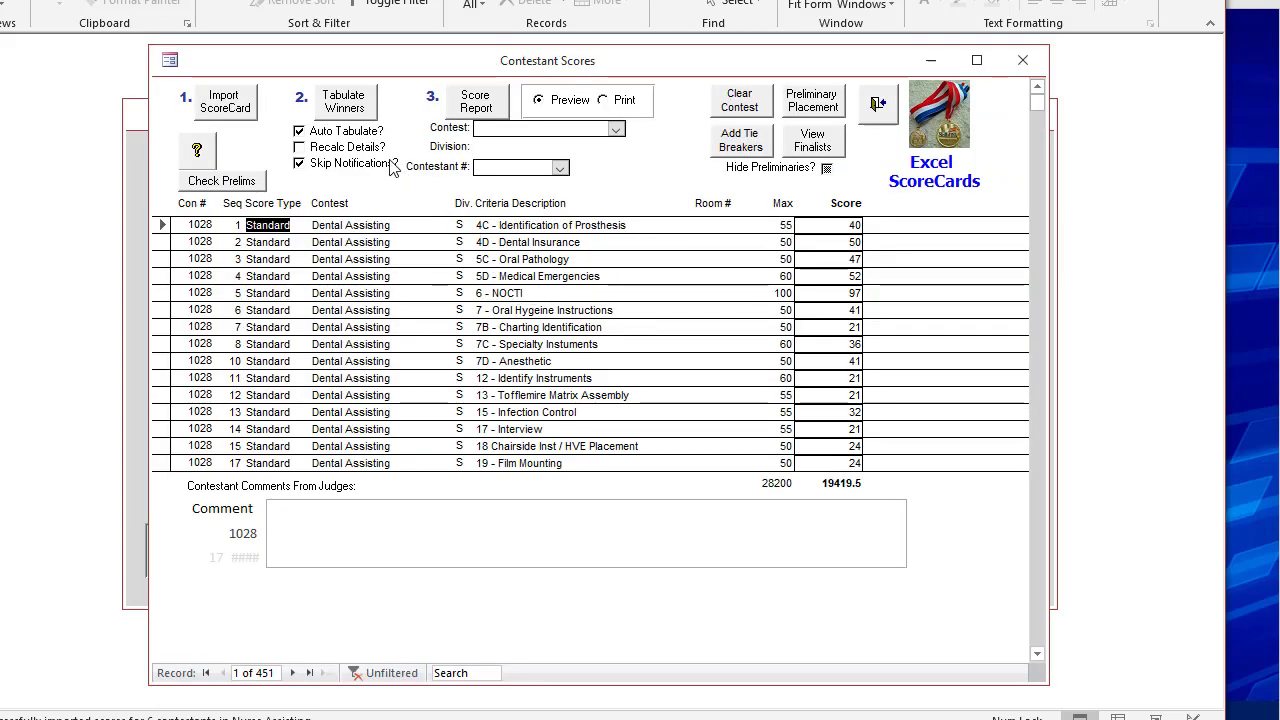
{"action": "left_click", "coordinate": [360, 112]}
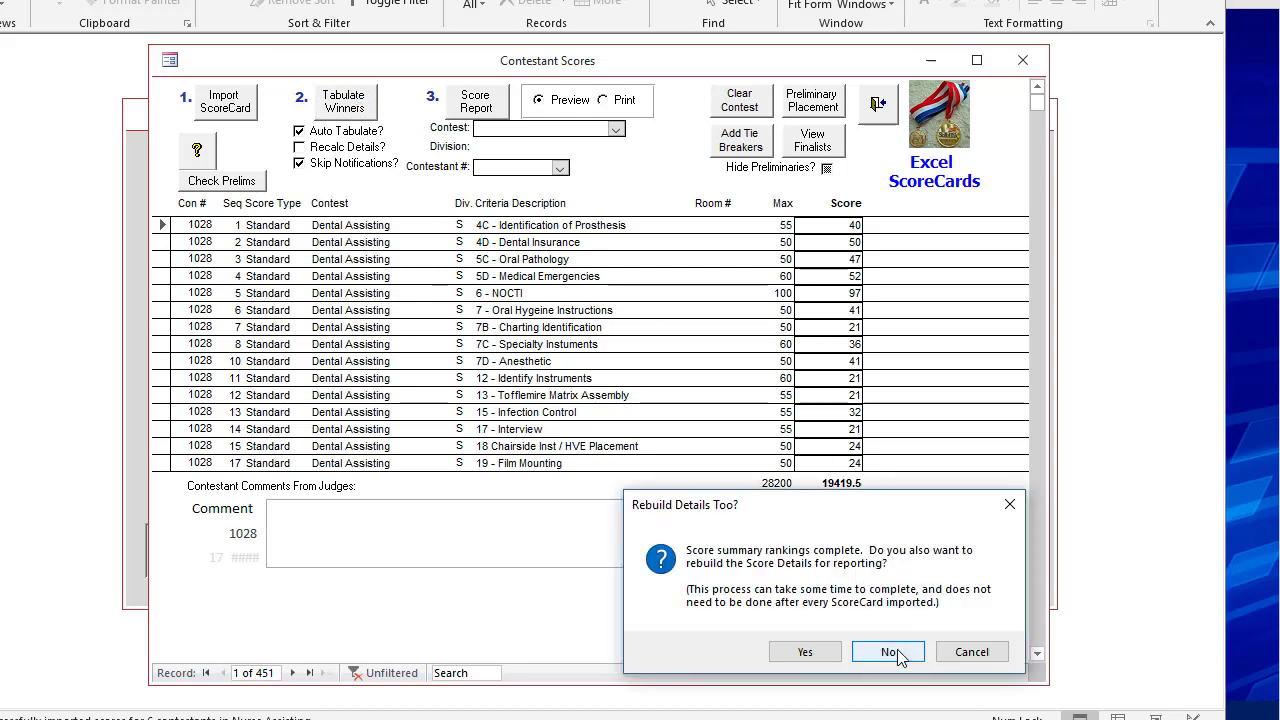
{"action": "left_click", "coordinate": [888, 652]}
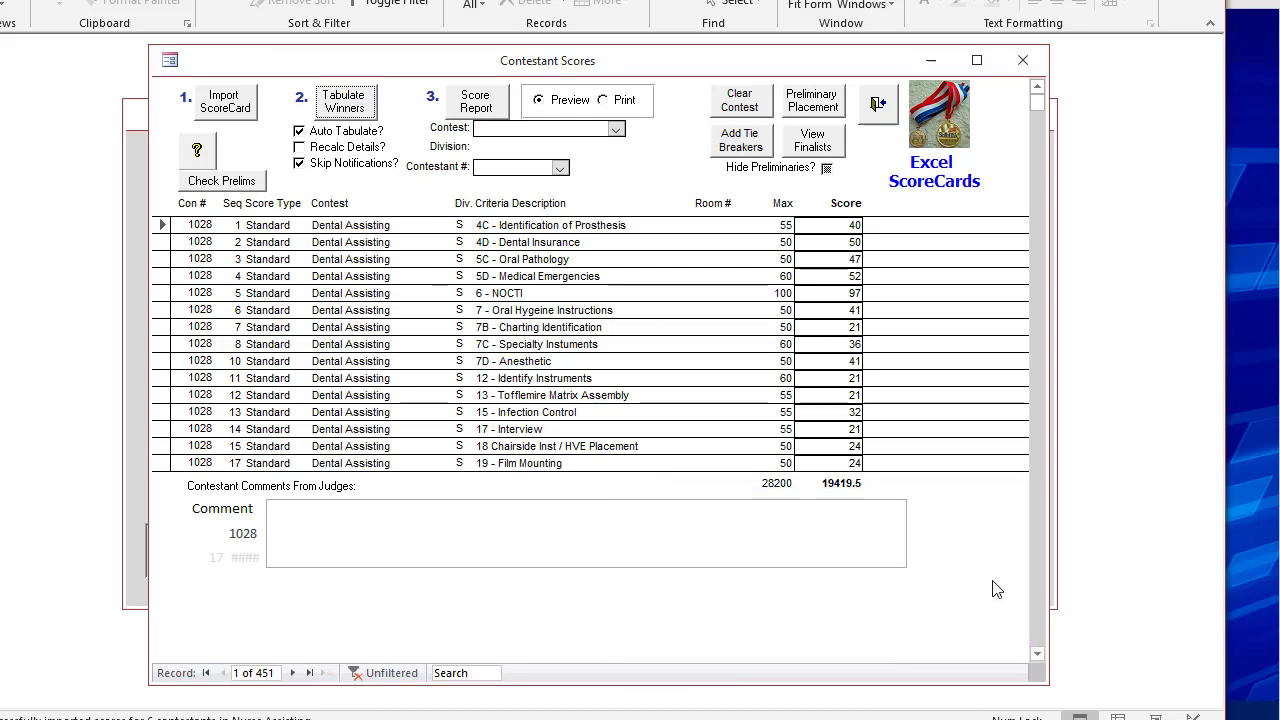
Preview the score report for the Nurse Assisting contest, enlarged to check the medals awarded under the new standards.
{"action": "left_click", "coordinate": [615, 130]}
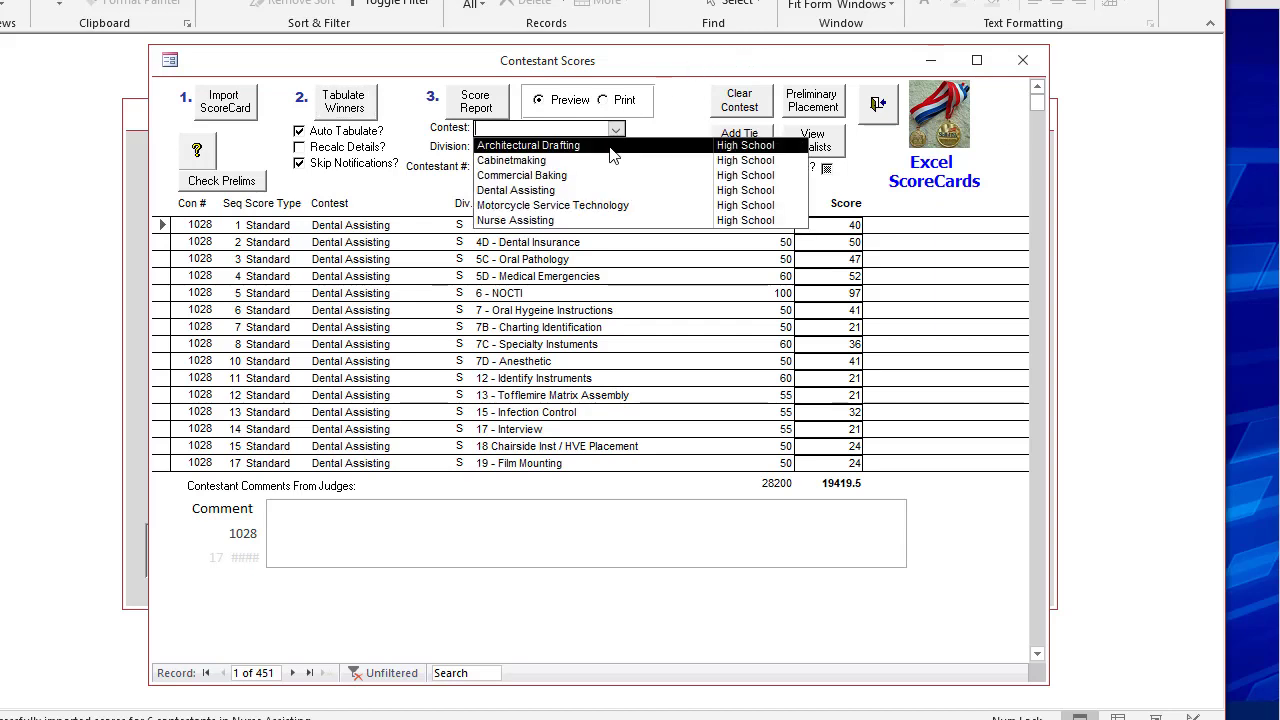
{"action": "left_click", "coordinate": [578, 221]}
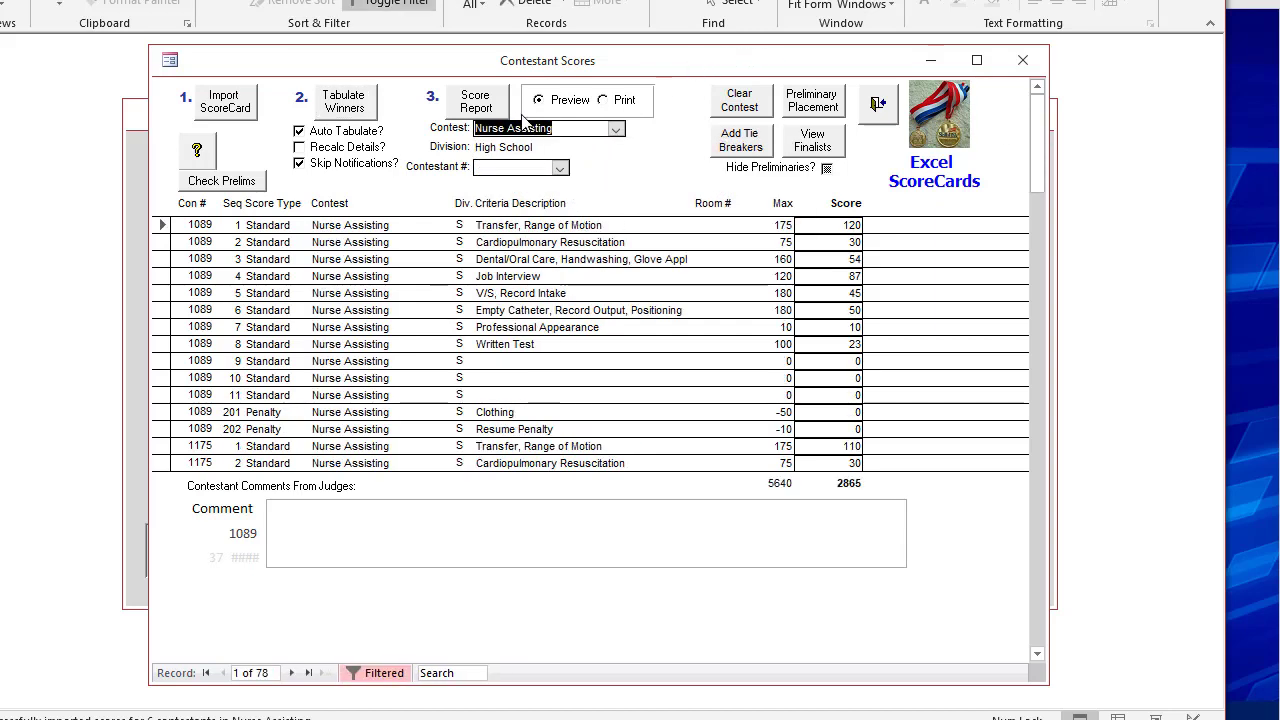
{"action": "left_click", "coordinate": [494, 103]}
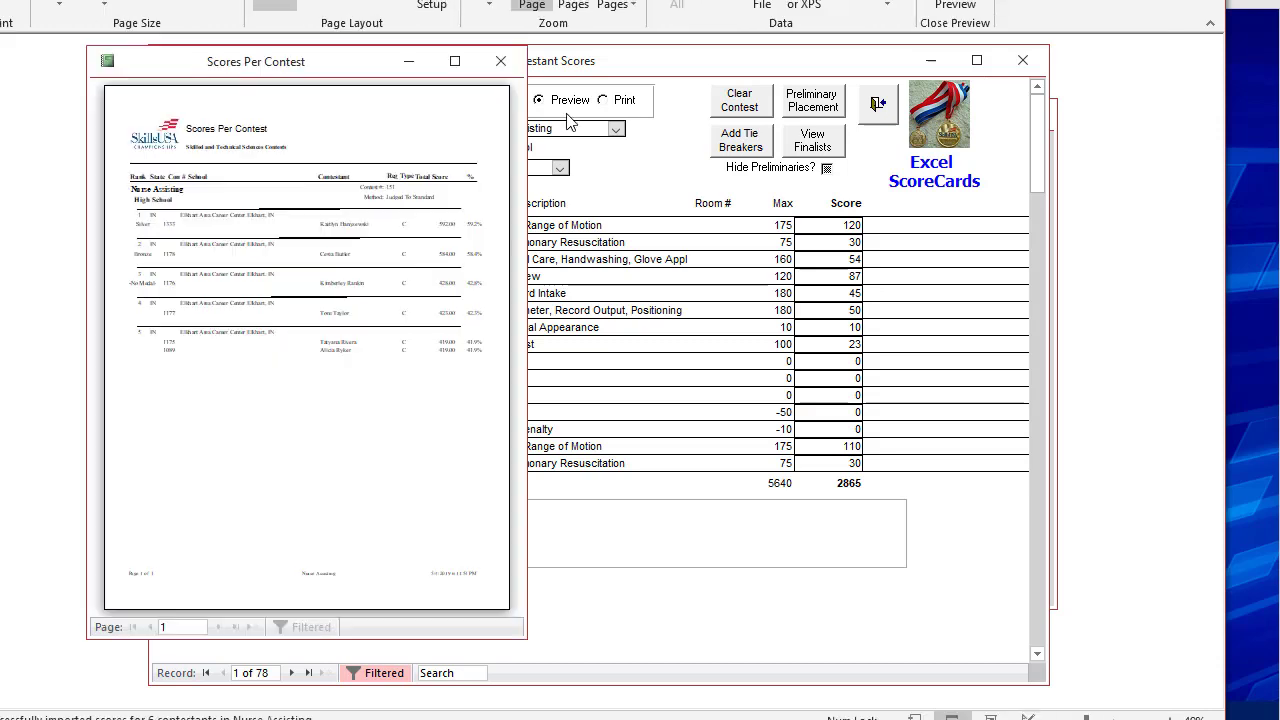
{"action": "left_click", "coordinate": [455, 62]}
{"action": "left_click", "coordinate": [723, 170]}
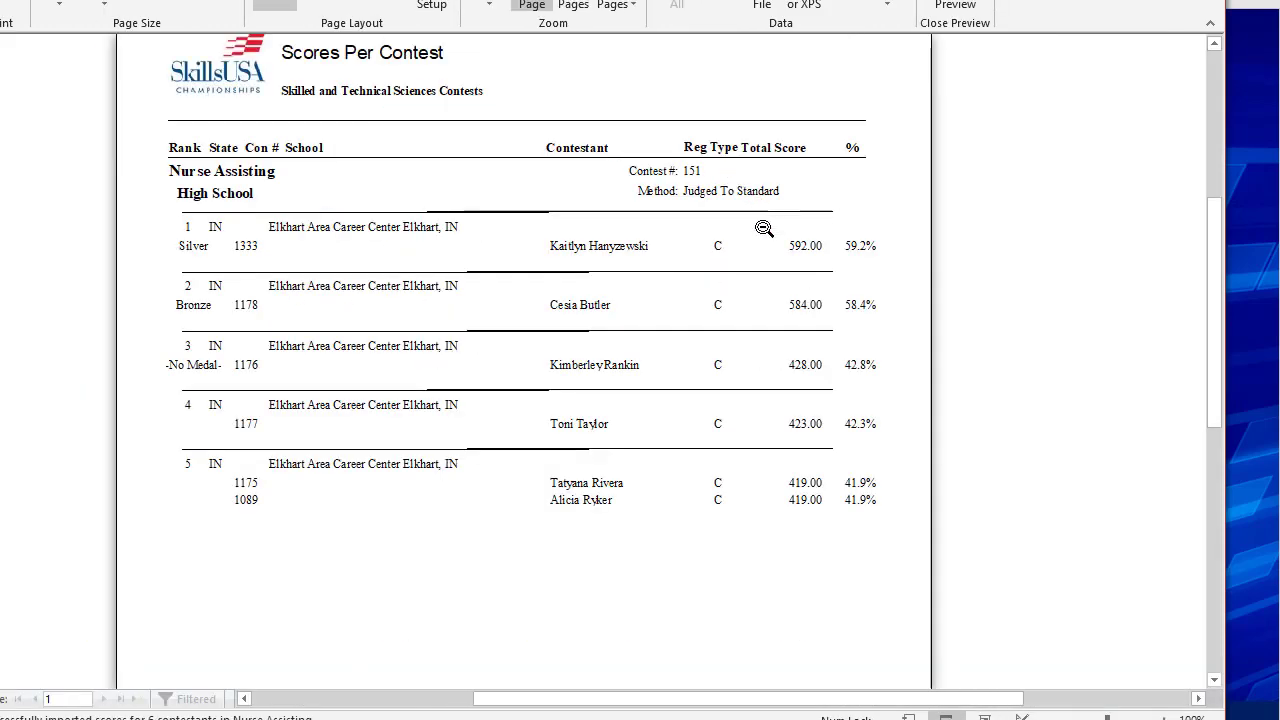
{"action": "left_click", "coordinate": [1164, 718]}
{"action": "left_click", "coordinate": [1164, 718]}
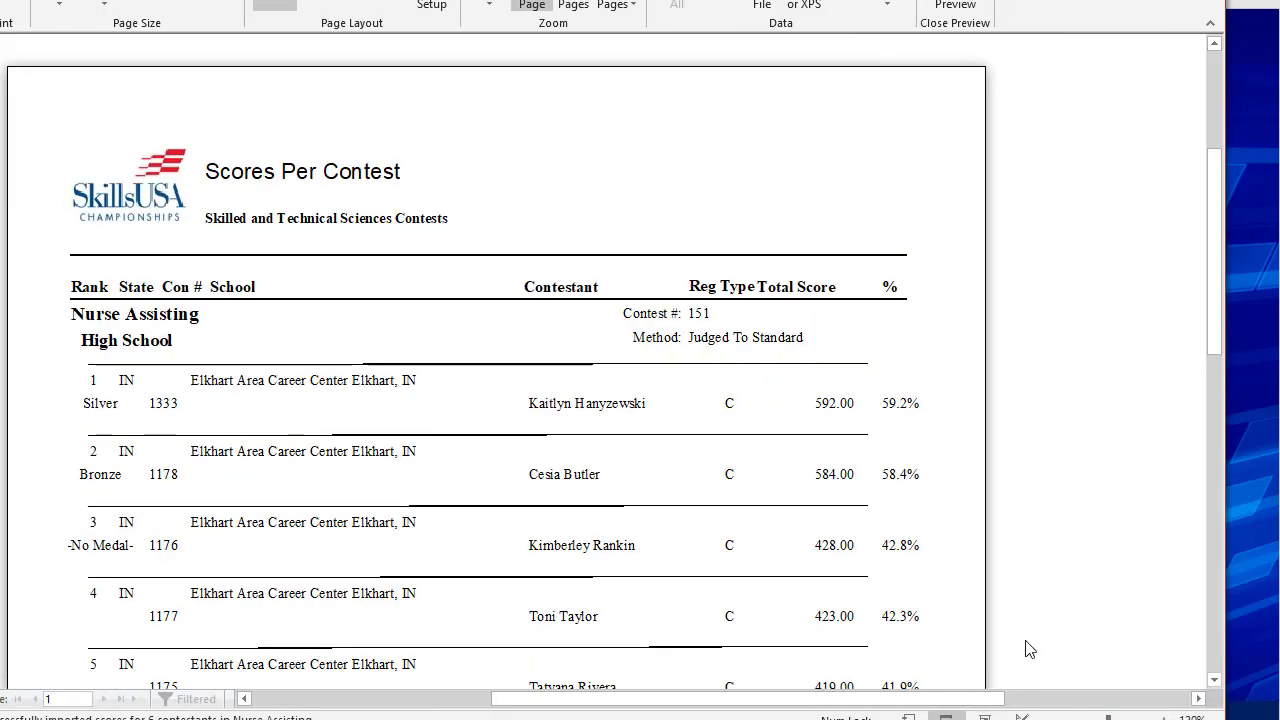